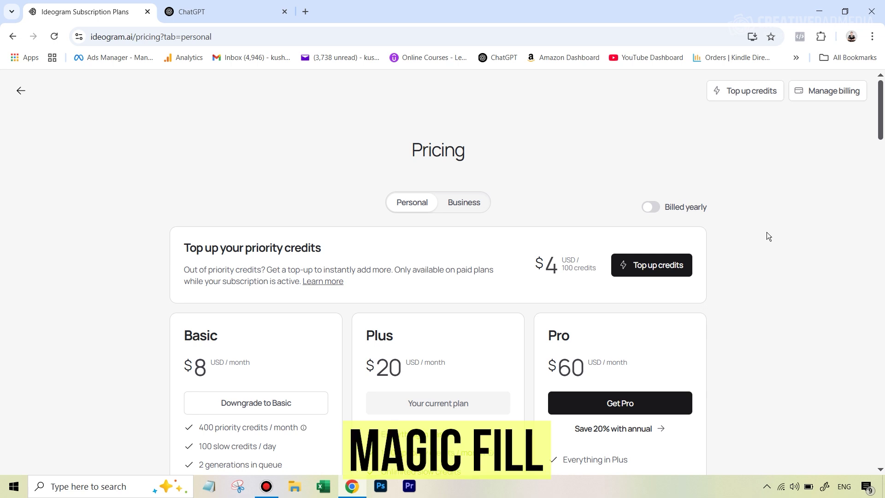
scroll(767, 232, "down", 3)
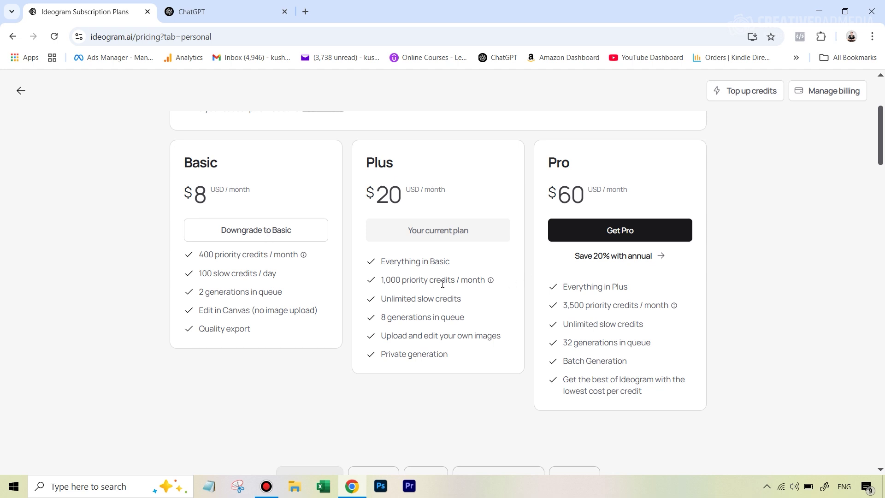
scroll(281, 267, "up", 4)
Return from the pricing page and delete all three bottle images from the Canvas.
left_click(21, 91)
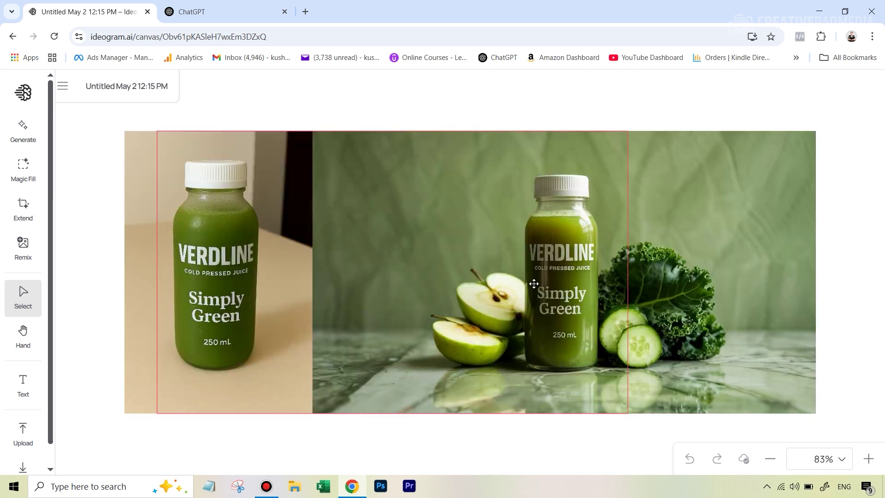
left_click(587, 215)
key("Delete")
left_click(586, 213)
key("Delete")
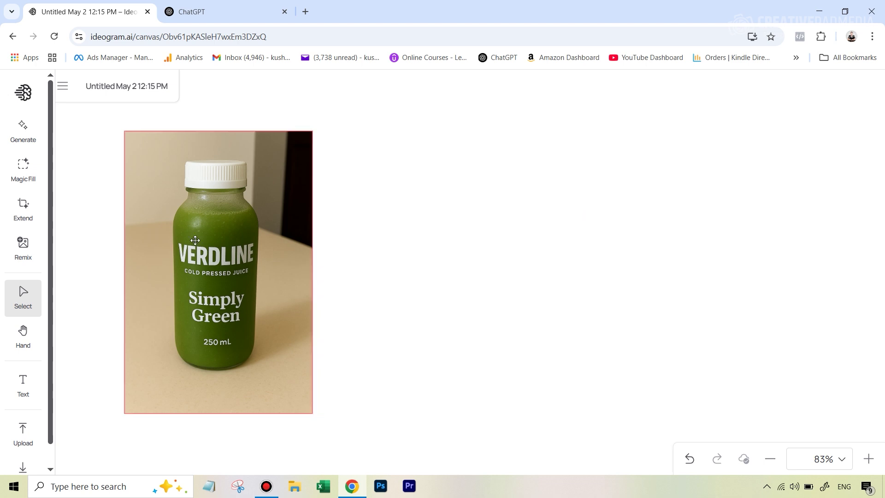
left_click(195, 240)
key("Delete")
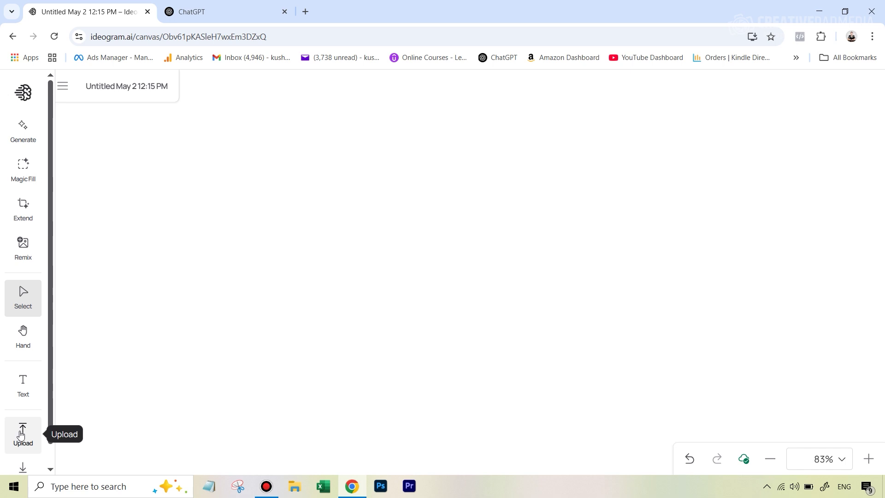
Add the green-juice product shot and the VERDLINE bottle photo, then zoom out to 48%.
left_click(22, 433)
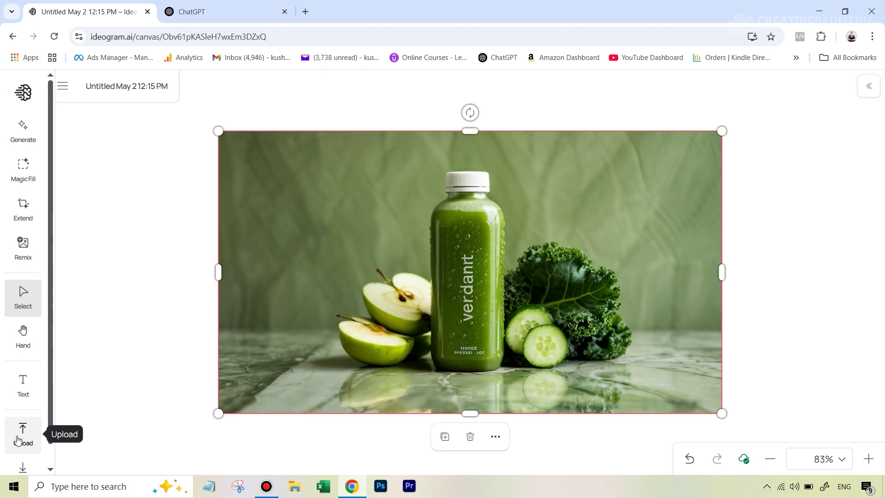
left_click(22, 433)
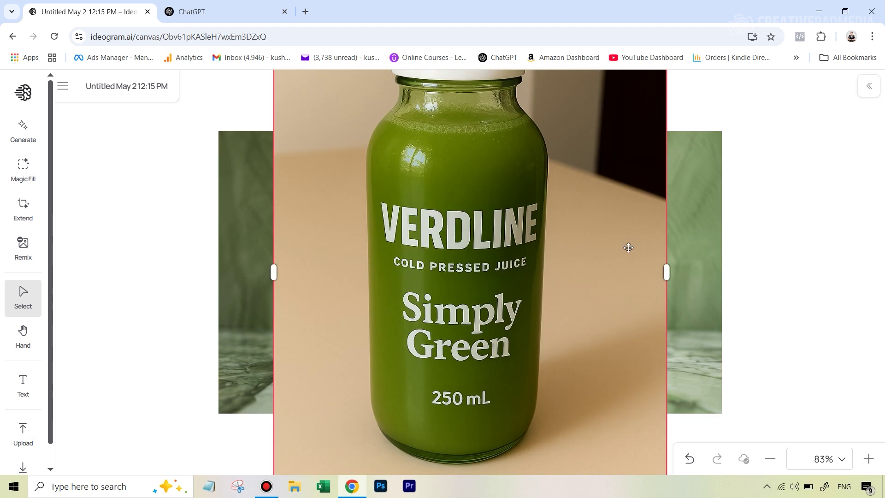
left_click(774, 465)
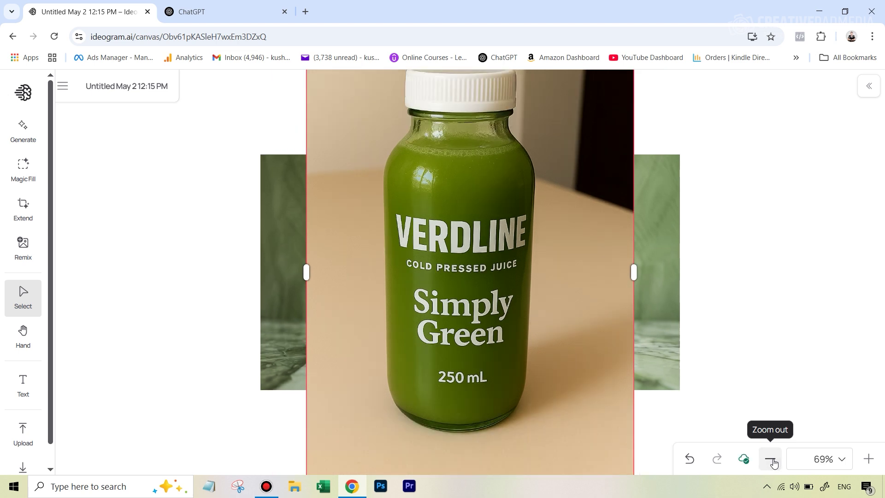
left_click(774, 462)
left_click(774, 462)
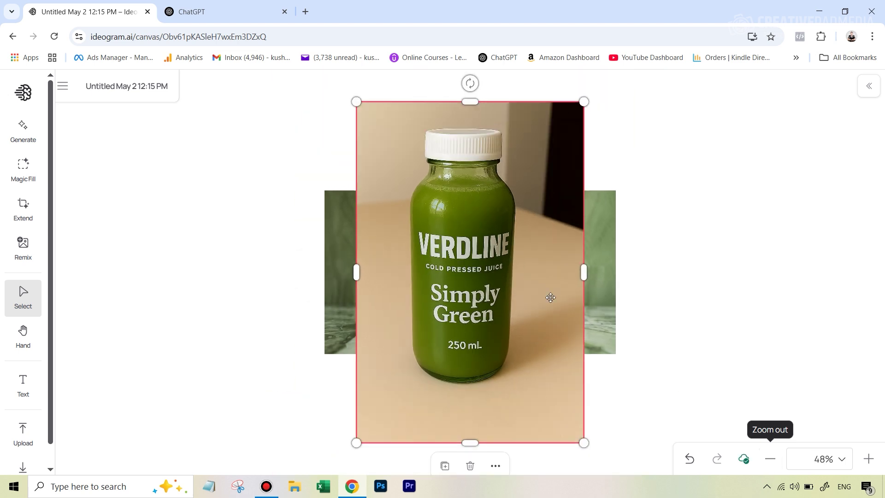
Shrink the bottle photo to the shot's height and place it against the shot's left edge.
left_click_drag(582, 441, 521, 358)
left_click_drag(524, 102, 465, 190)
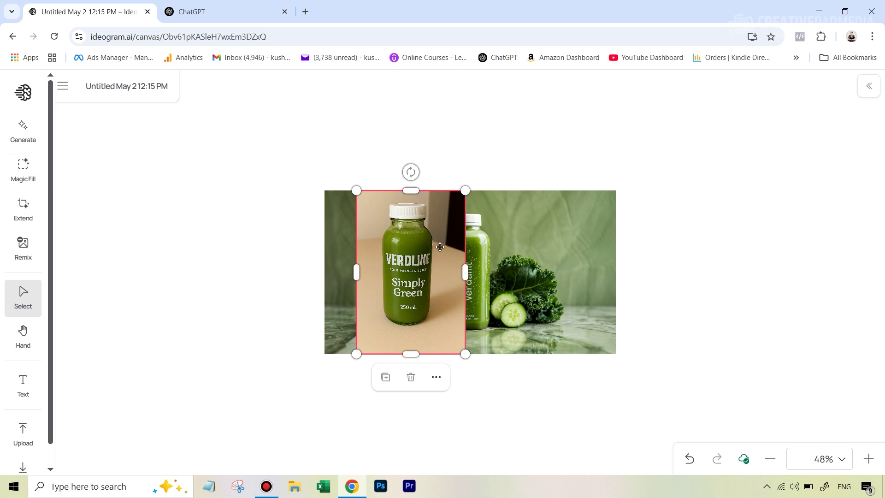
left_click_drag(423, 257, 284, 253)
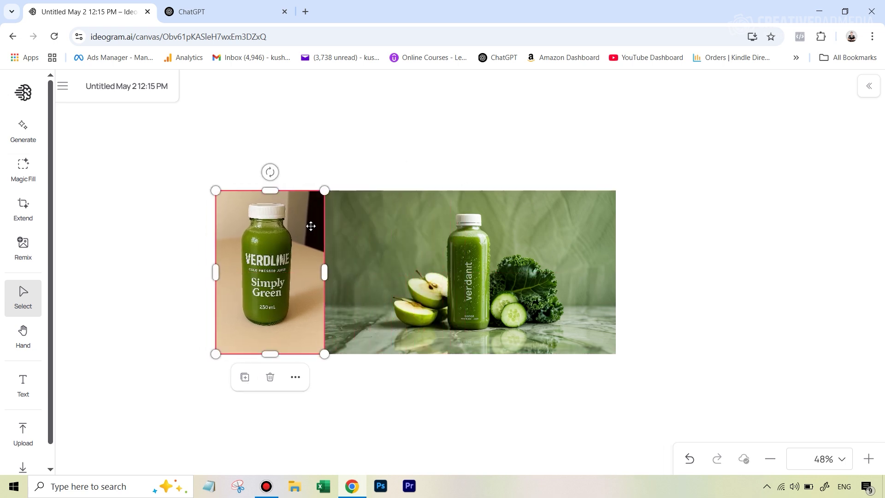
left_click(360, 177)
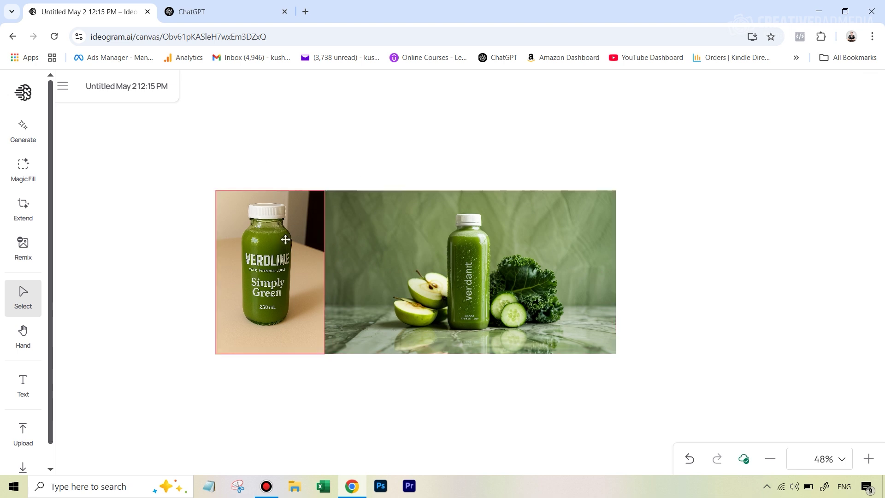
Draw a Magic Fill rectangle mask over the verdant bottle from cap to base.
left_click(23, 174)
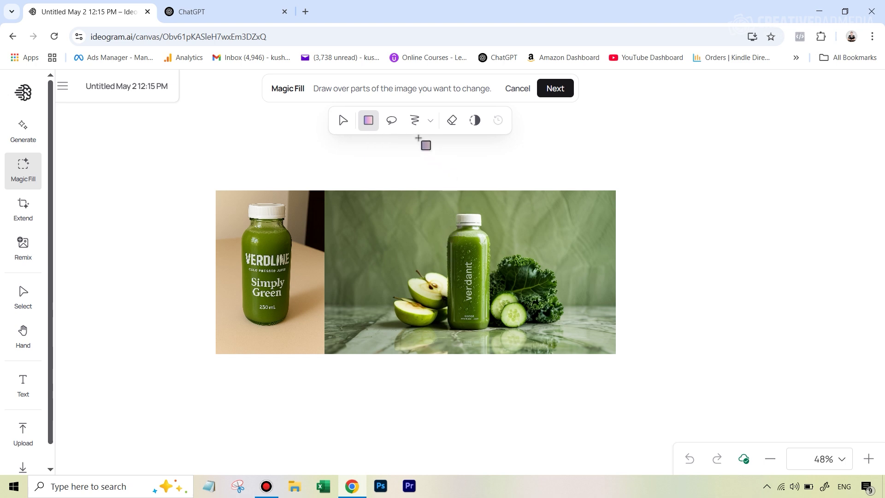
left_click(393, 127)
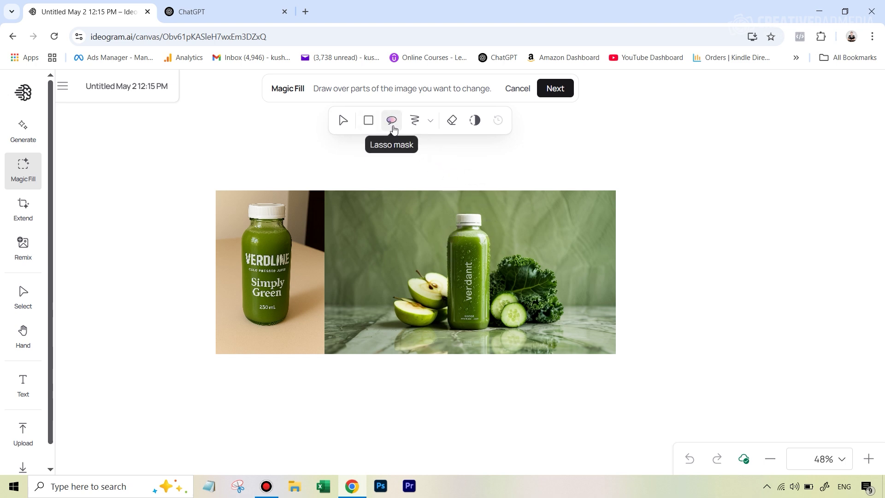
left_click(369, 126)
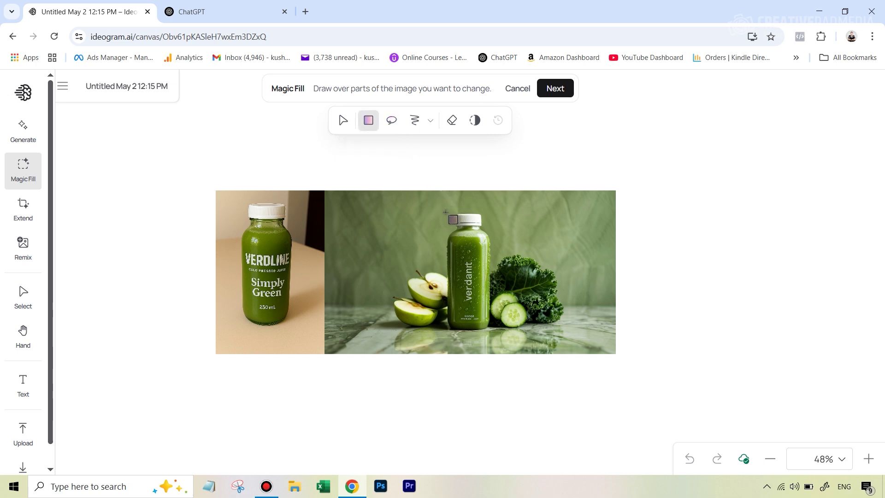
left_click_drag(445, 213, 492, 331)
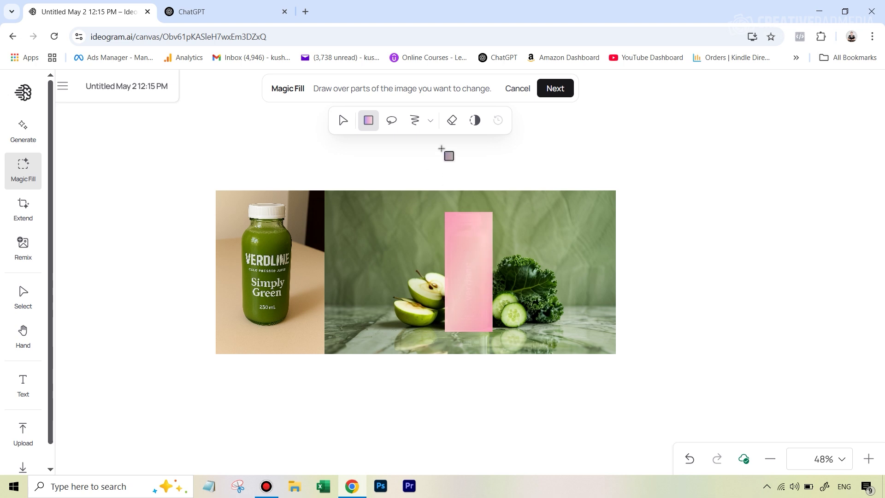
Confirm the mask and write a prompt for a left juice bottle and a right-side product shot.
left_click(556, 89)
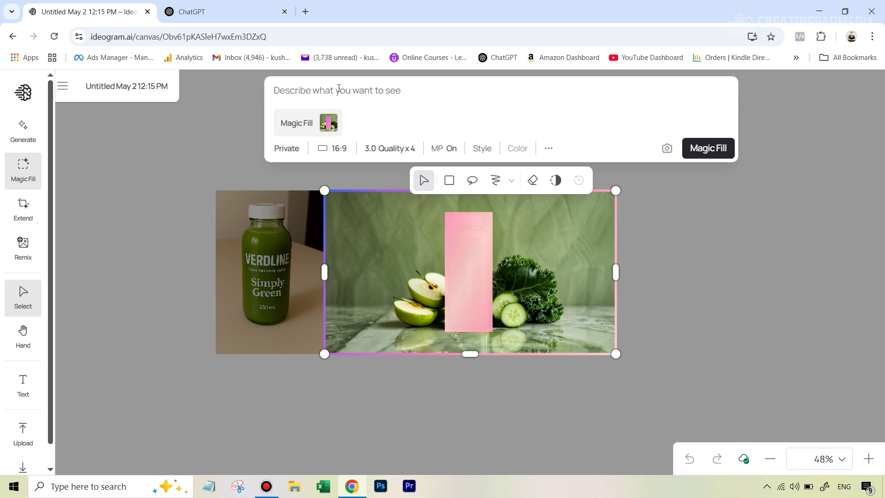
type("on the left is a juice bo")
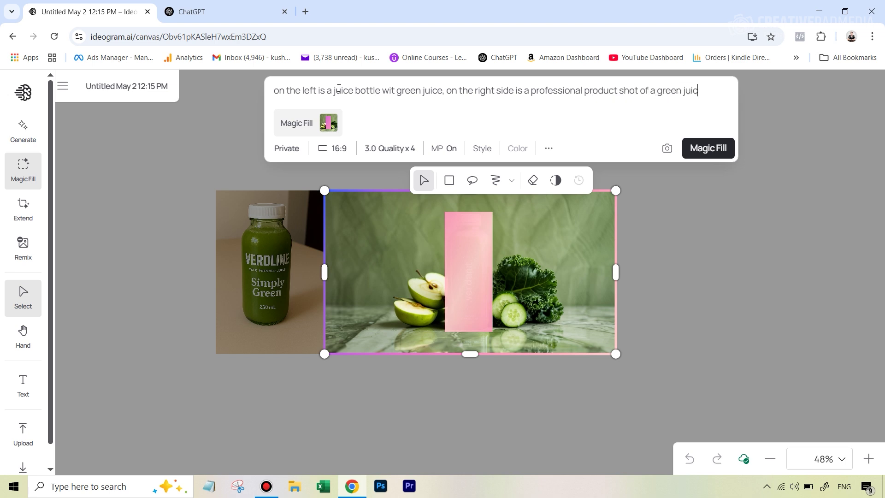
type("ttle")
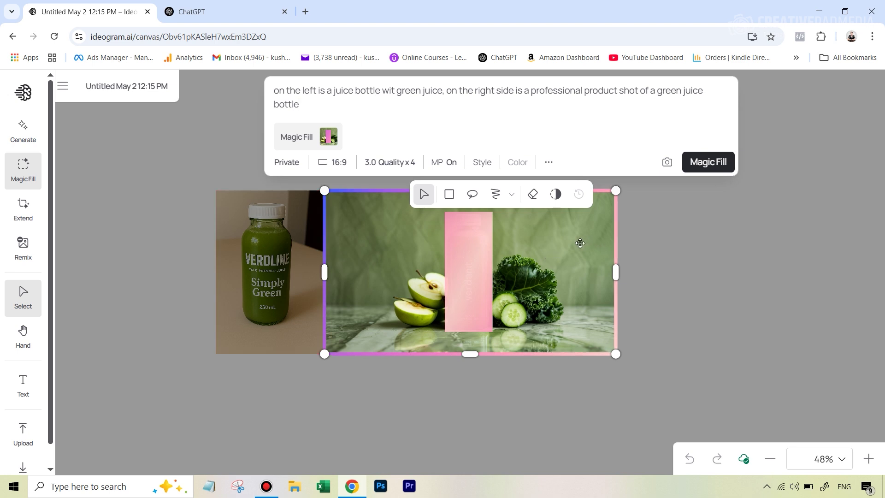
Fit the 16:9 fill frame over the bottle photo and masked bottle, then generate.
left_click_drag(580, 243, 470, 242)
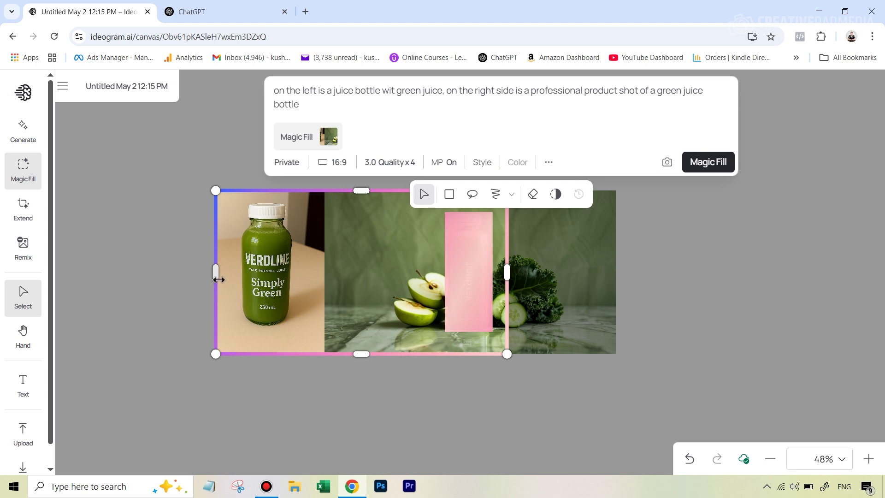
left_click_drag(218, 279, 235, 277)
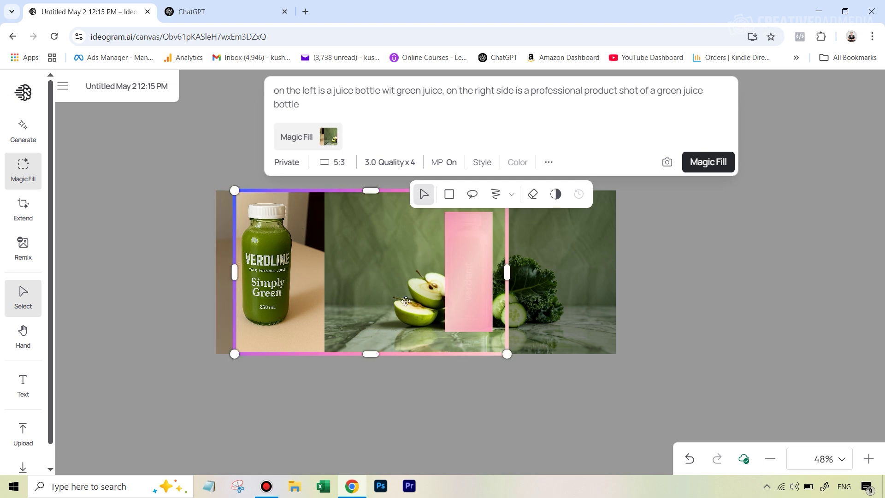
left_click_drag(373, 354, 372, 344)
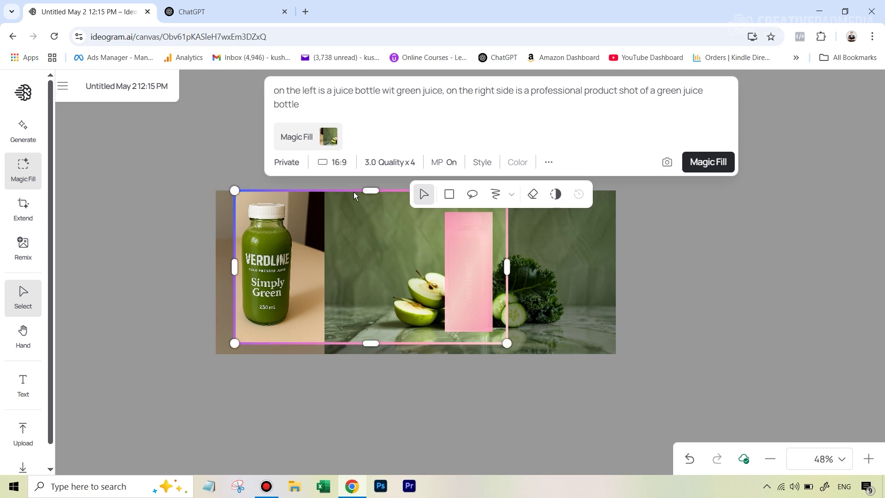
left_click_drag(373, 195, 371, 194)
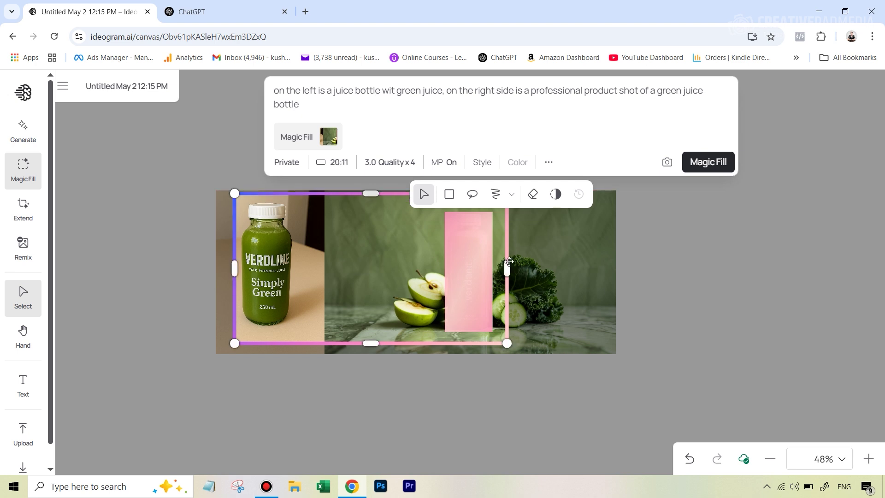
left_click_drag(505, 270, 502, 268)
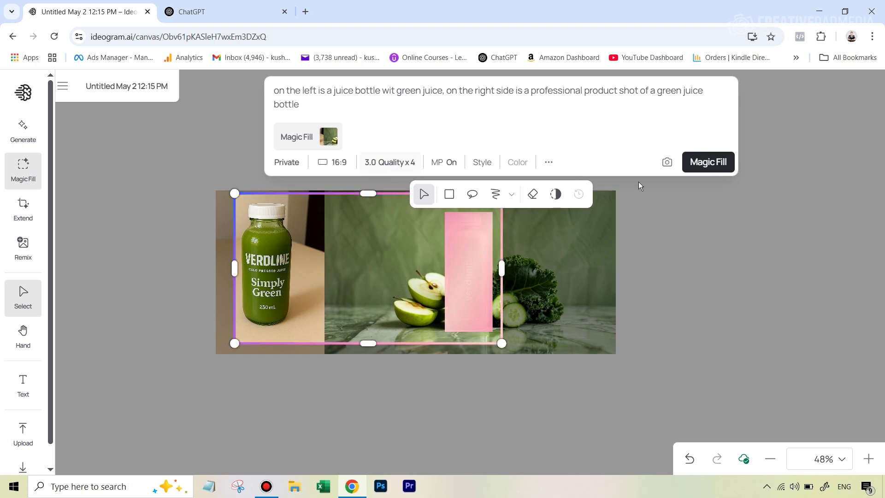
left_click(708, 164)
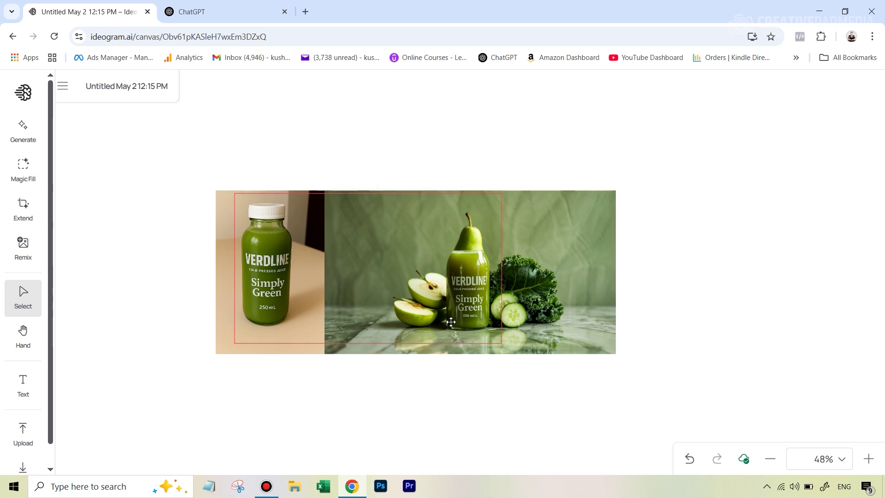
Open the generated result's details and preview Magic Fill variants 2, 3 and 4.
left_click(454, 307)
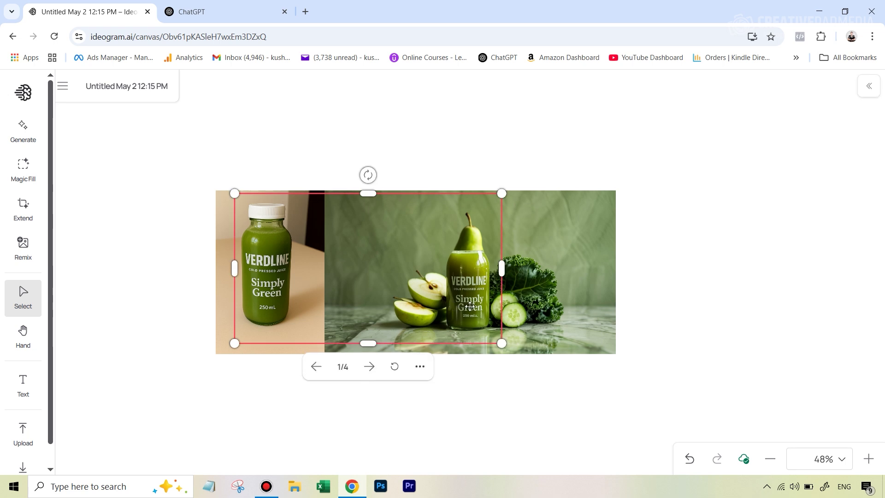
left_click(869, 86)
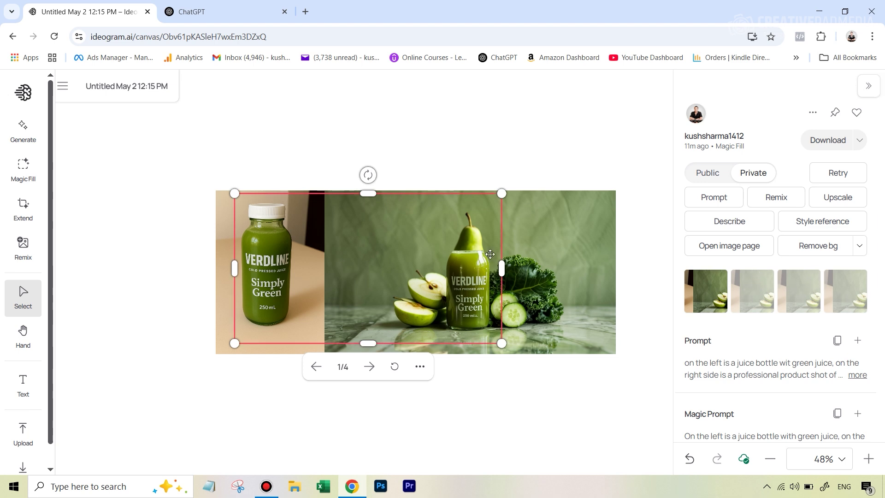
left_click(751, 292)
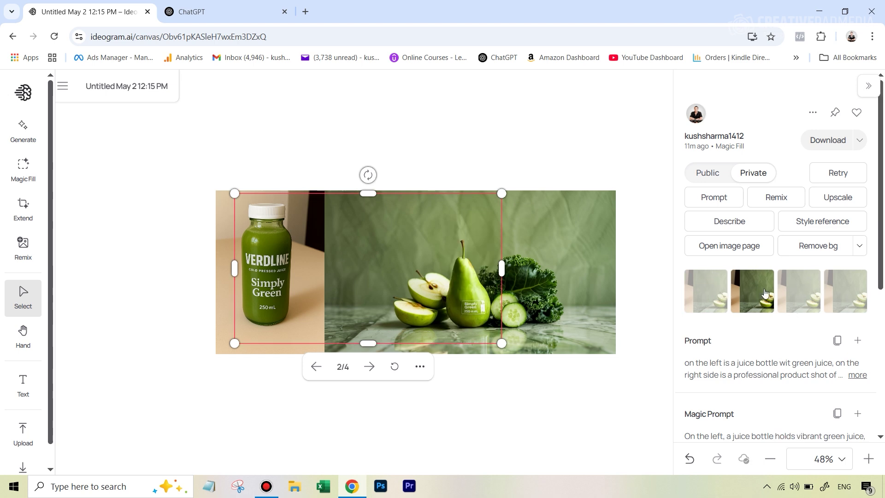
left_click(806, 300)
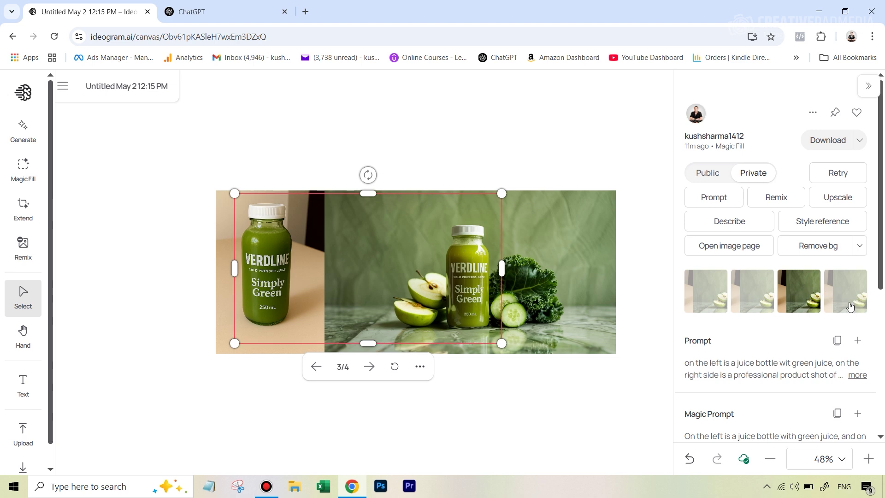
left_click(839, 288)
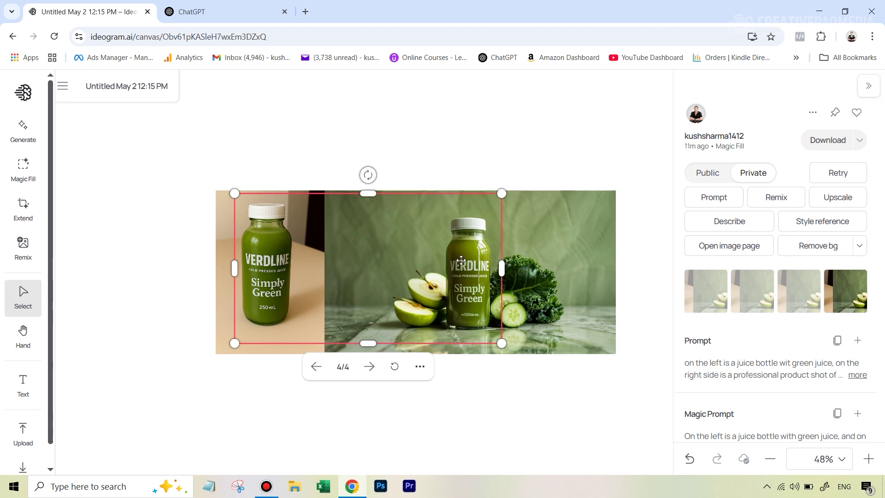
left_click(800, 296)
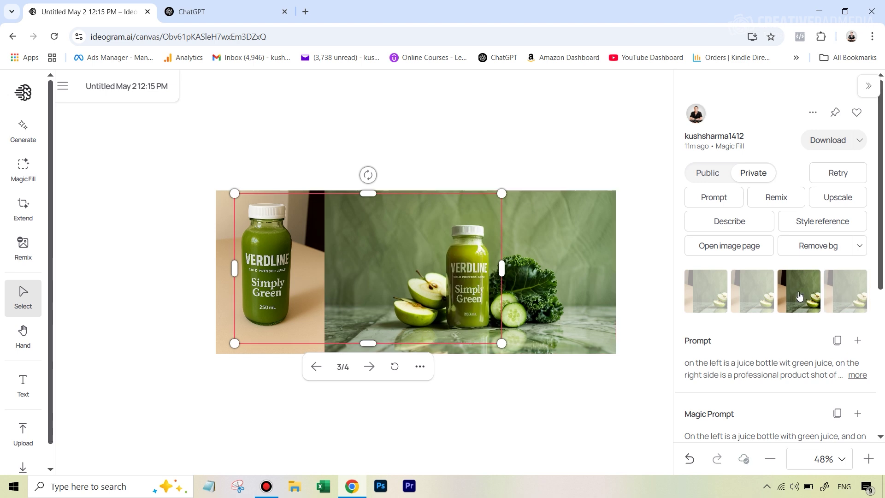
left_click(850, 291)
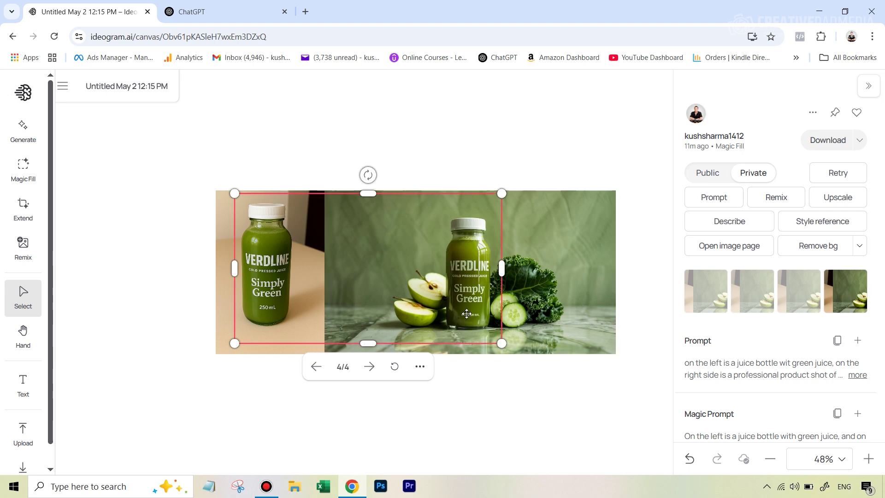
Zoom in to 83% to compare the bottles and settle on the third variant.
left_click(869, 460)
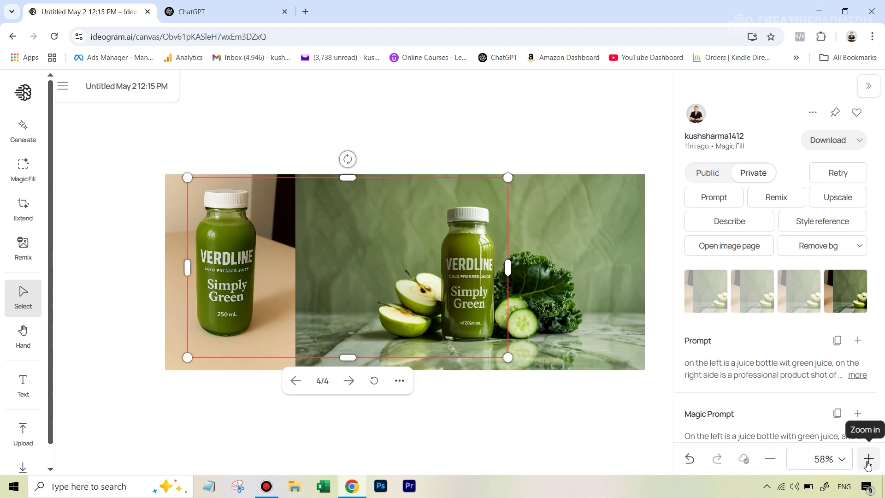
left_click(868, 459)
left_click(868, 459)
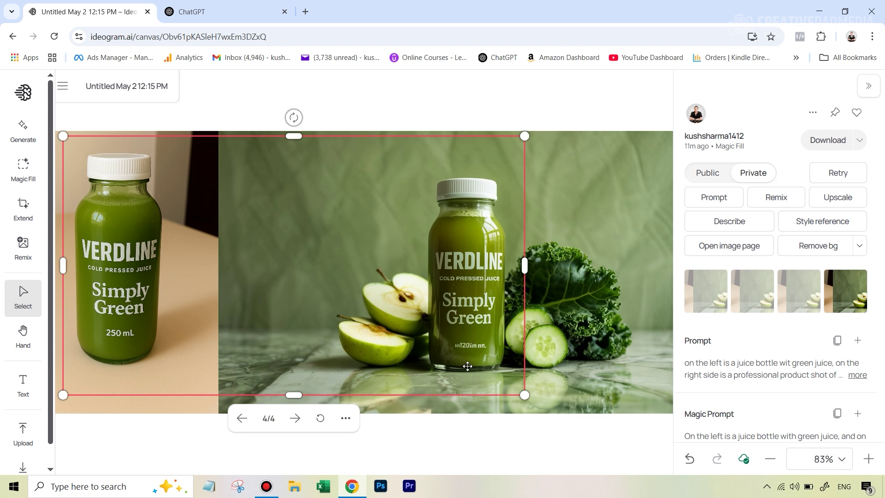
left_click(801, 295)
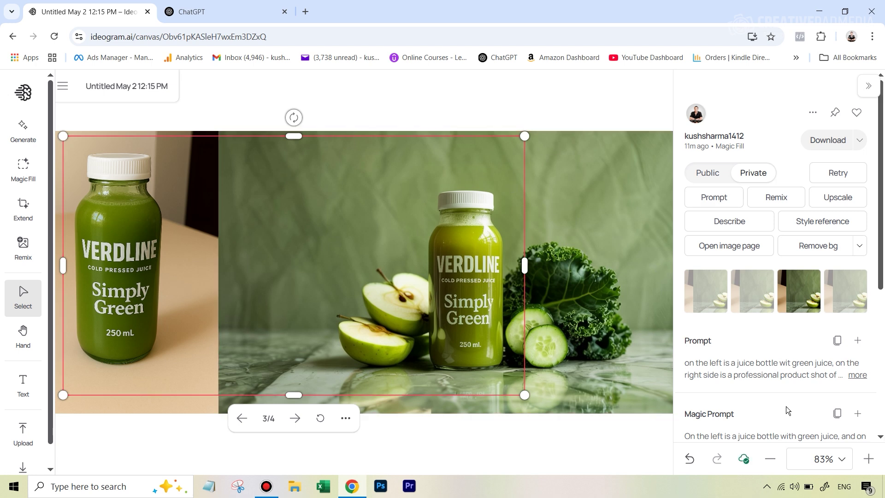
scroll(771, 357, "down", 3)
scroll(774, 322, "up", 3)
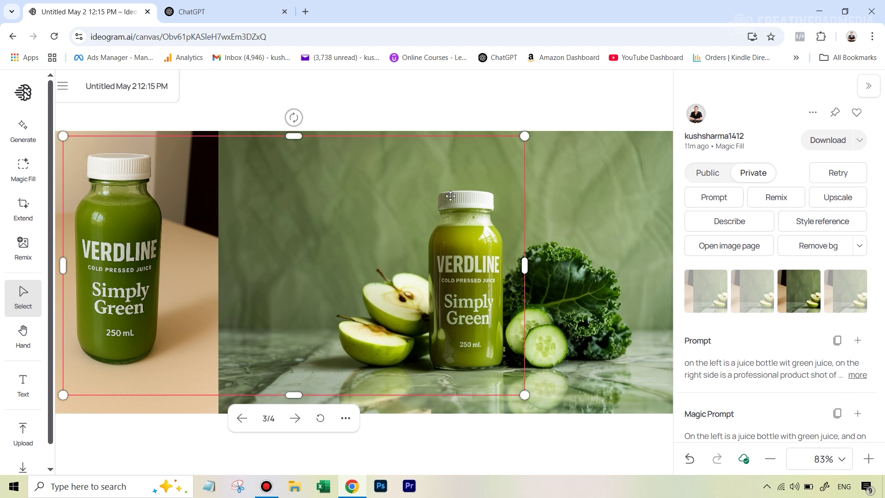
scroll(391, 228, "up", 5)
scroll(394, 226, "down", 4)
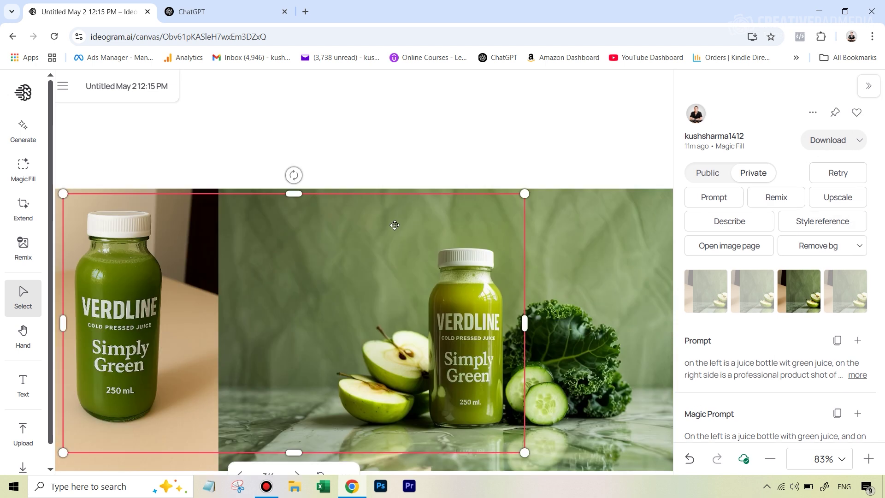
left_click(11, 179)
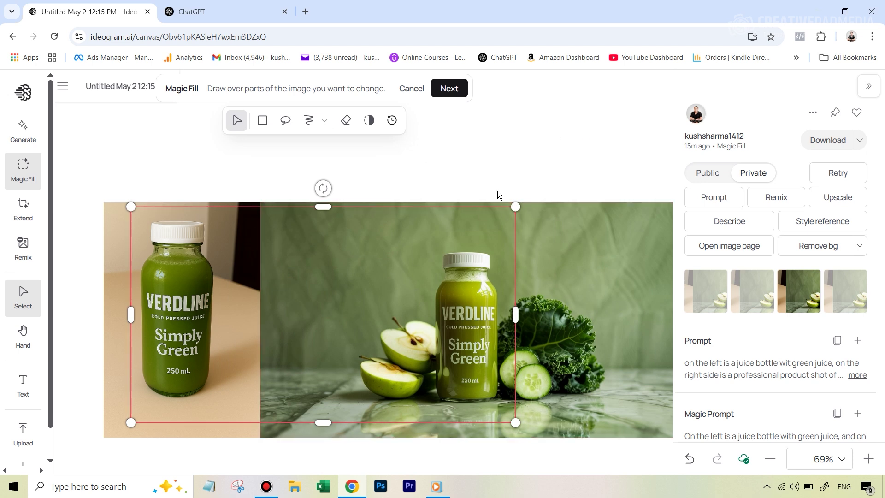
Rectangle-mask the right-hand juice bottle and run Magic Fill to regenerate it.
left_click(543, 170)
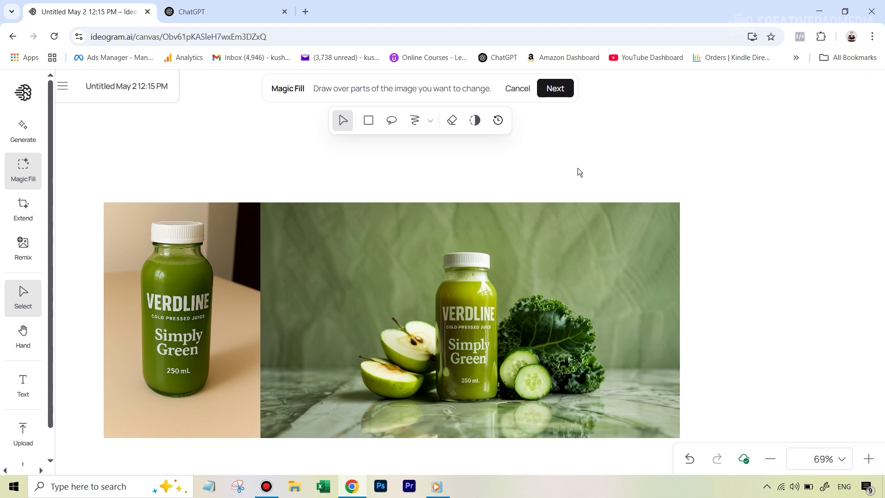
left_click(23, 184)
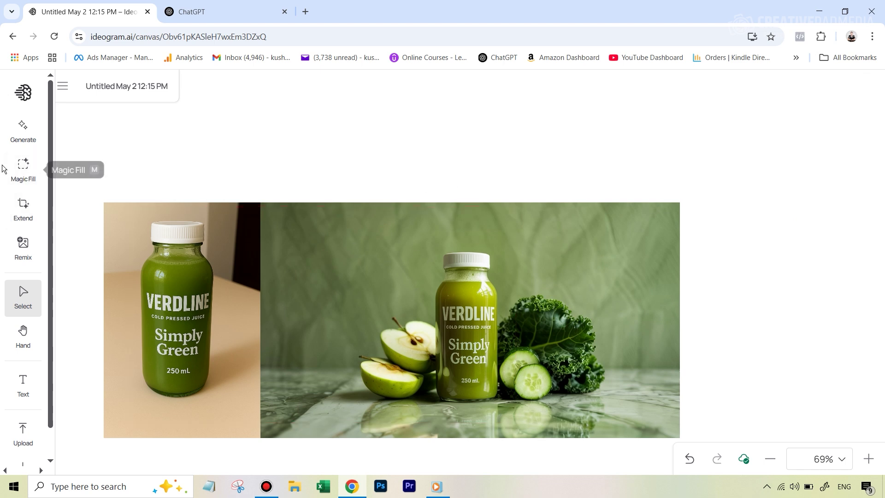
left_click(23, 168)
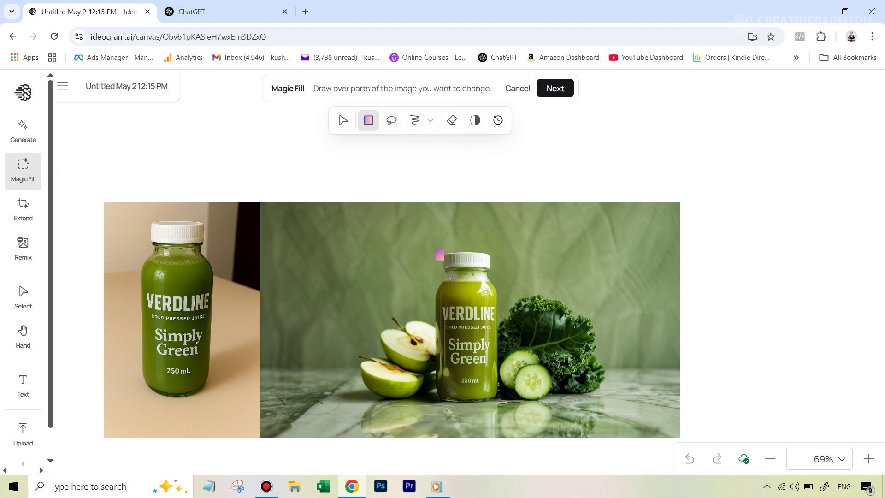
left_click_drag(436, 249, 501, 403)
left_click(556, 89)
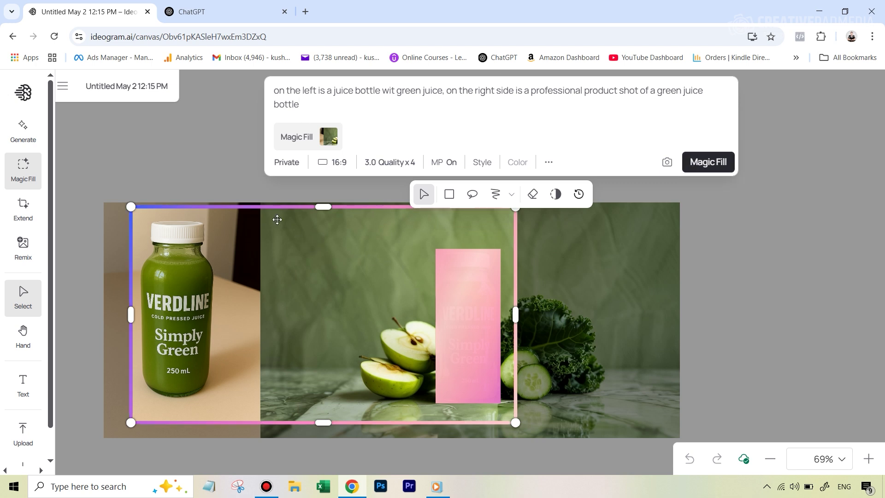
left_click(708, 162)
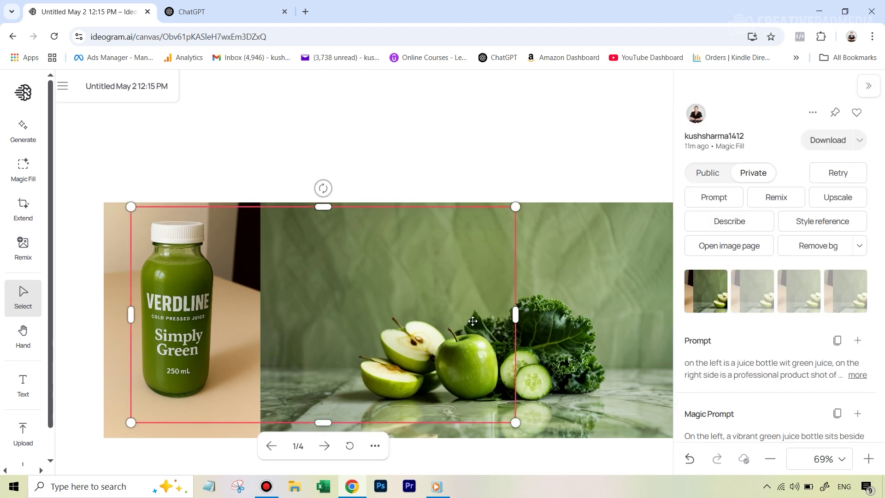
Preview new variants 2, 3 and 4, then keep the second VERDLINE bottle variant.
left_click(756, 291)
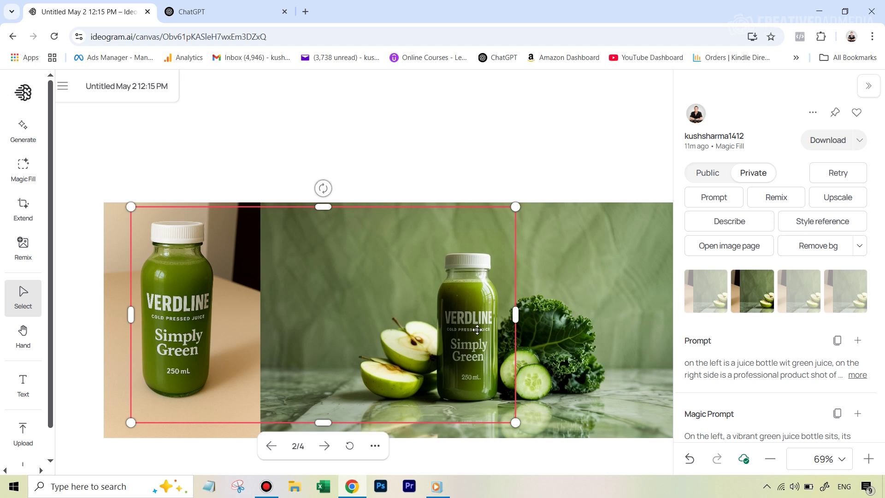
left_click(805, 297)
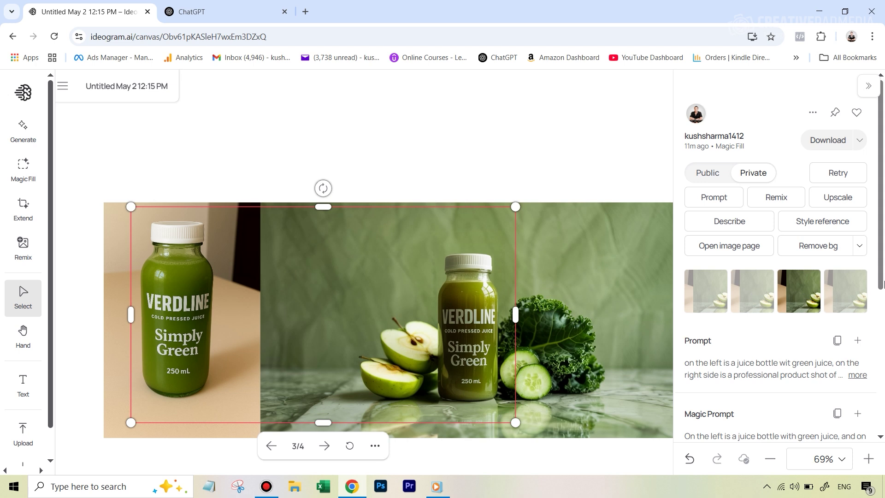
left_click(847, 287)
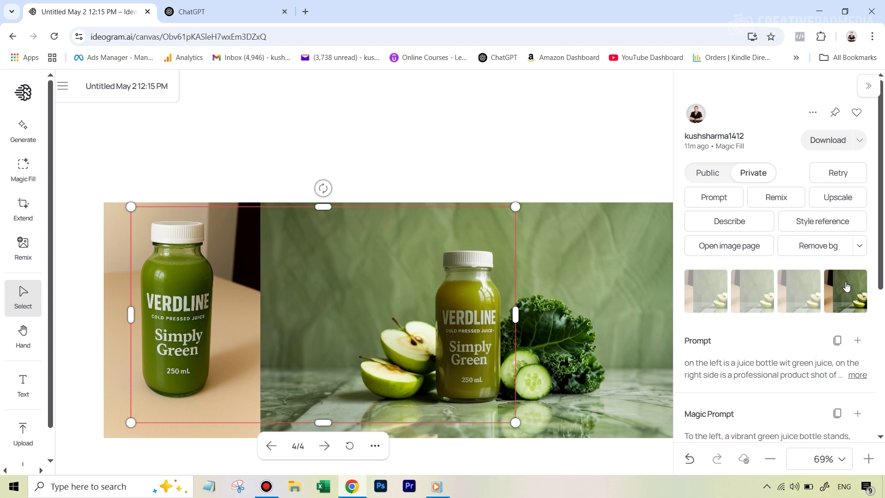
left_click(751, 287)
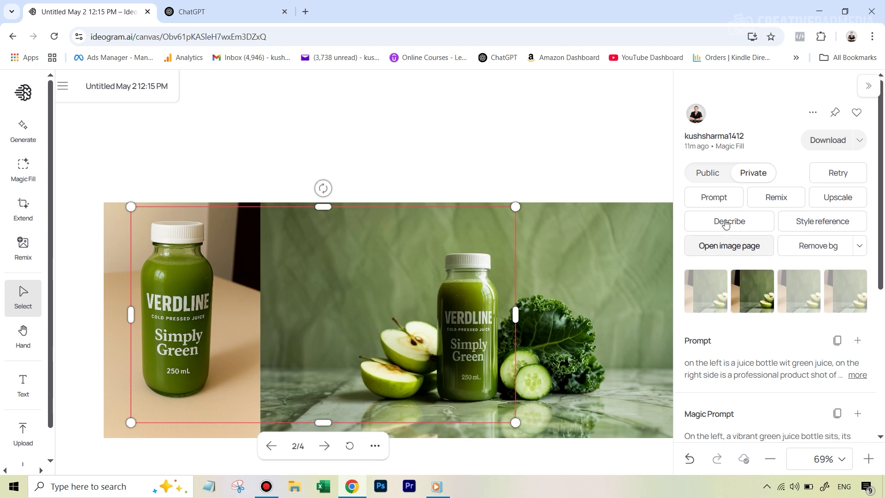
left_click(534, 138)
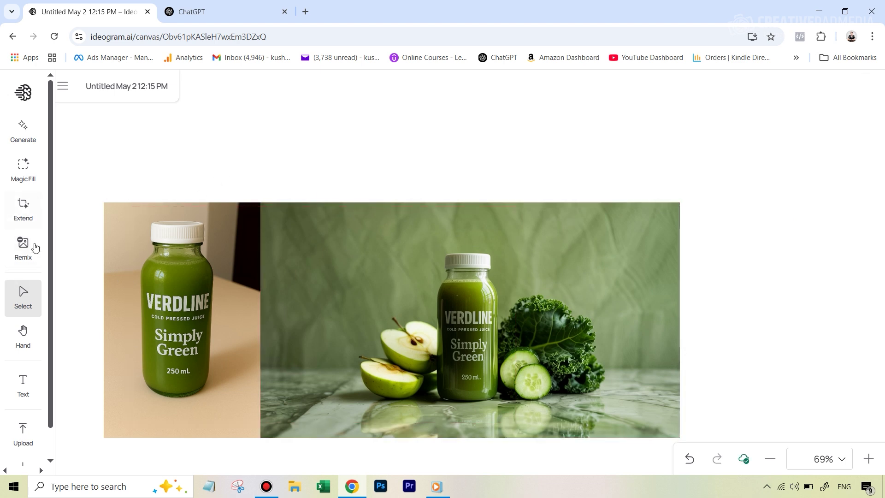
Frame only the right-hand product shot at 1312 × 736 and download it as PNG.
scroll(26, 288, "down", 1)
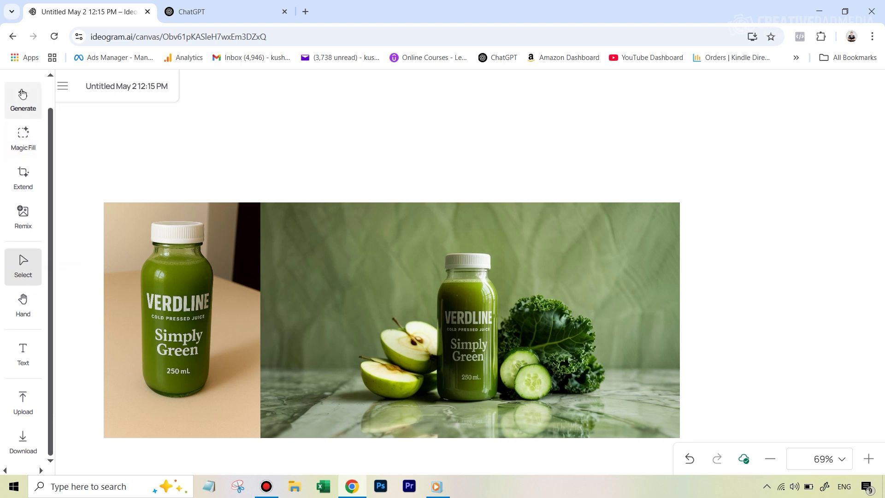
left_click(23, 441)
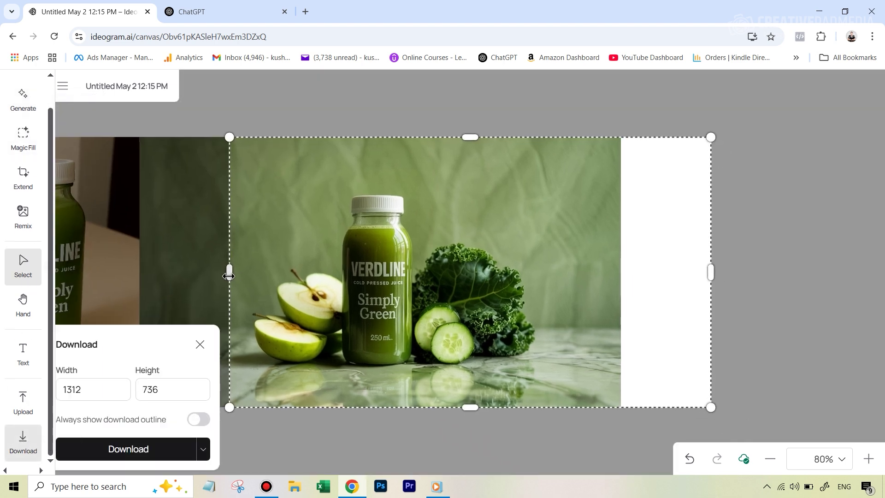
left_click_drag(227, 277, 137, 258)
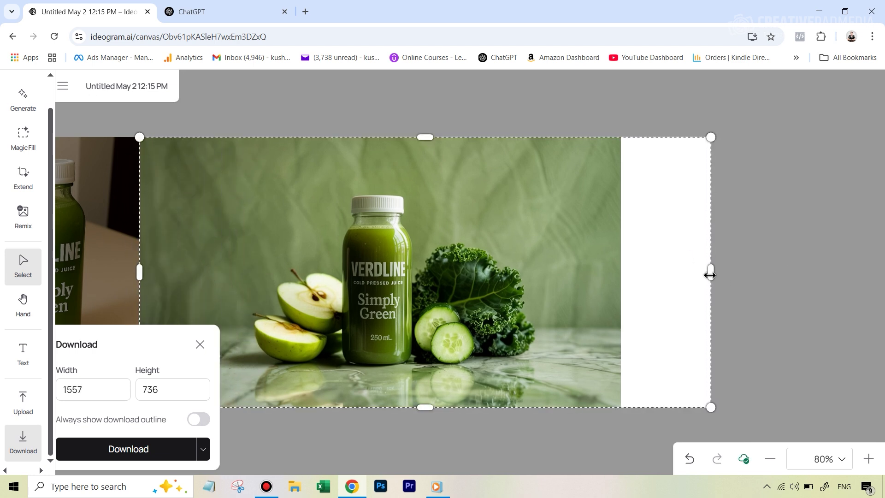
left_click_drag(708, 273, 618, 270)
scroll(644, 300, "down", 3)
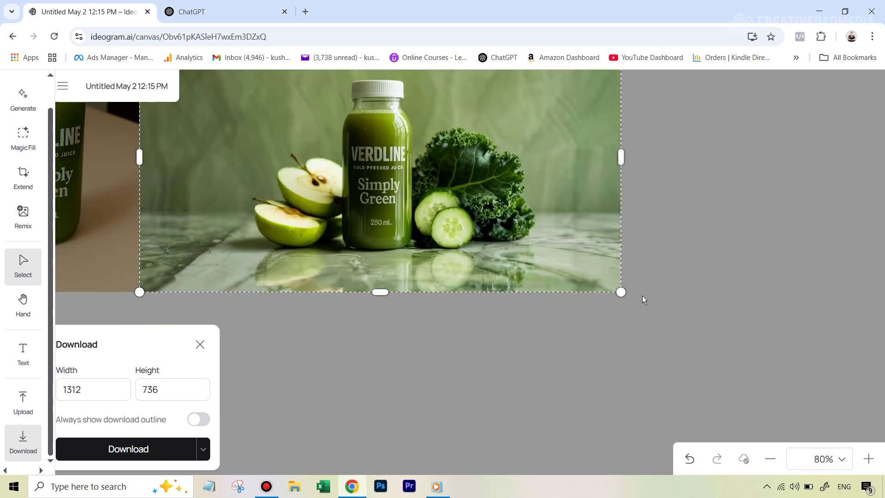
scroll(645, 300, "up", 2)
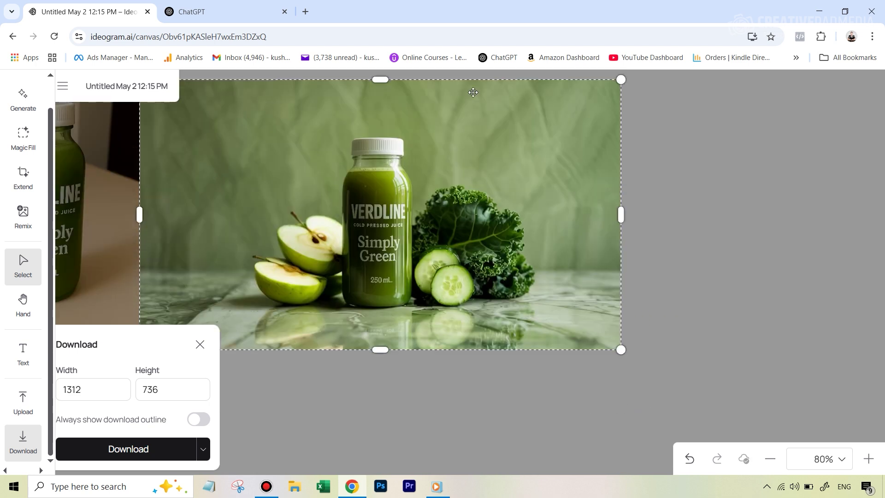
left_click(115, 457)
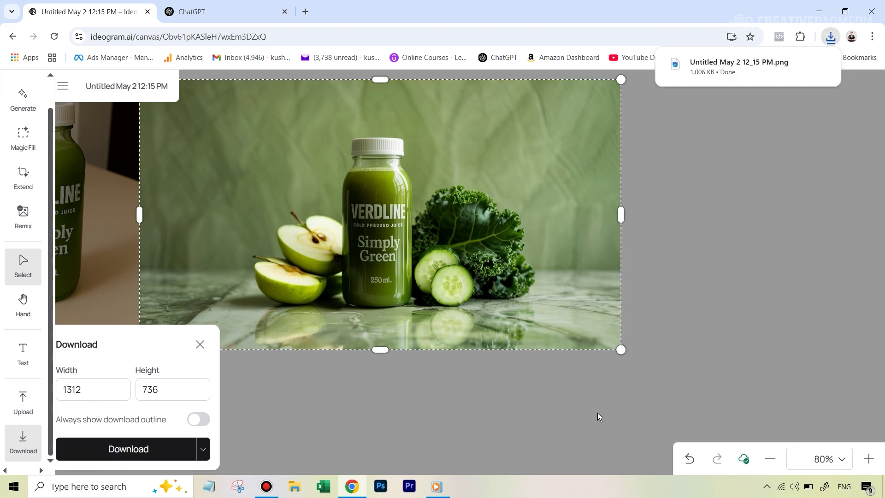
mouse_move(710, 79)
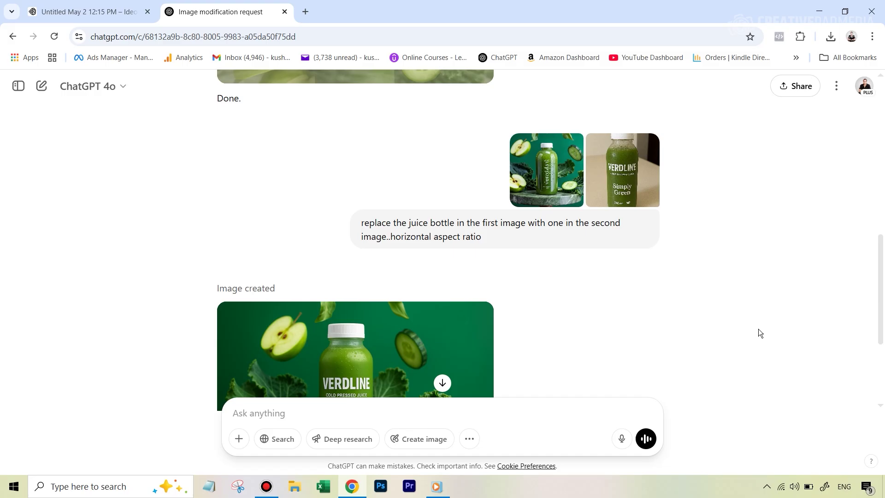
left_click(554, 185)
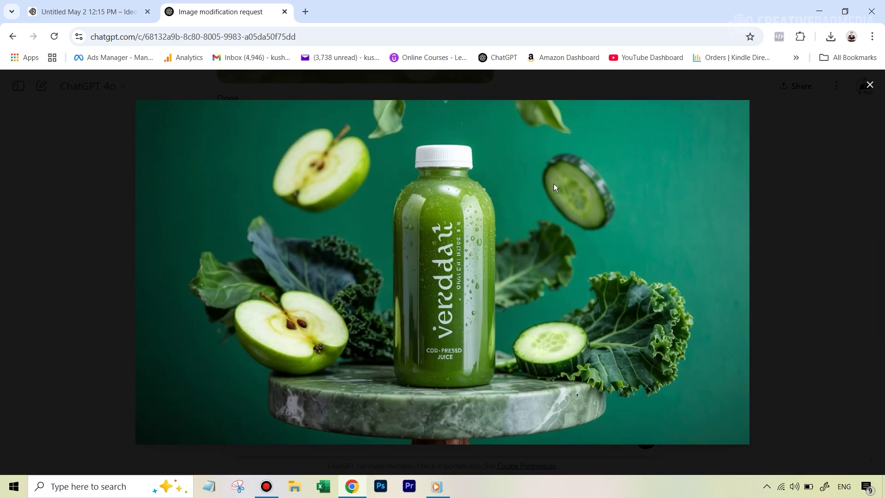
left_click(870, 85)
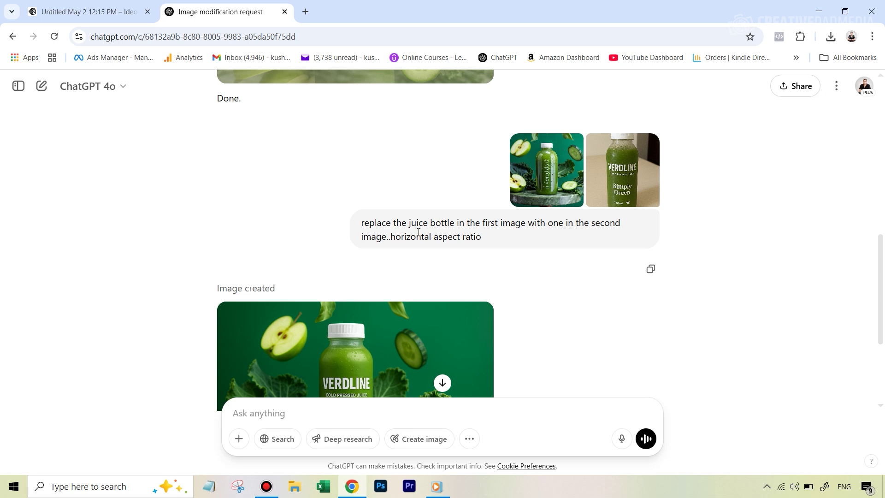
Scroll down the ChatGPT conversation to its generated VERDLINE bottle image.
scroll(585, 311, "down", 3)
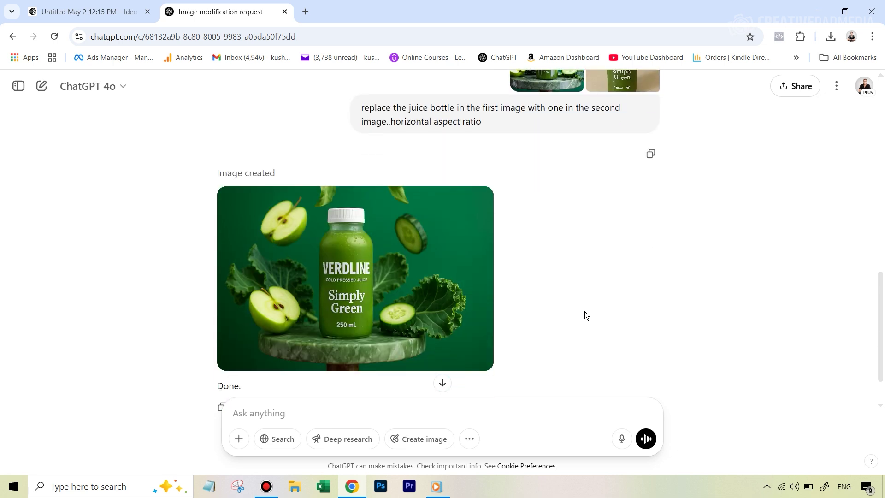